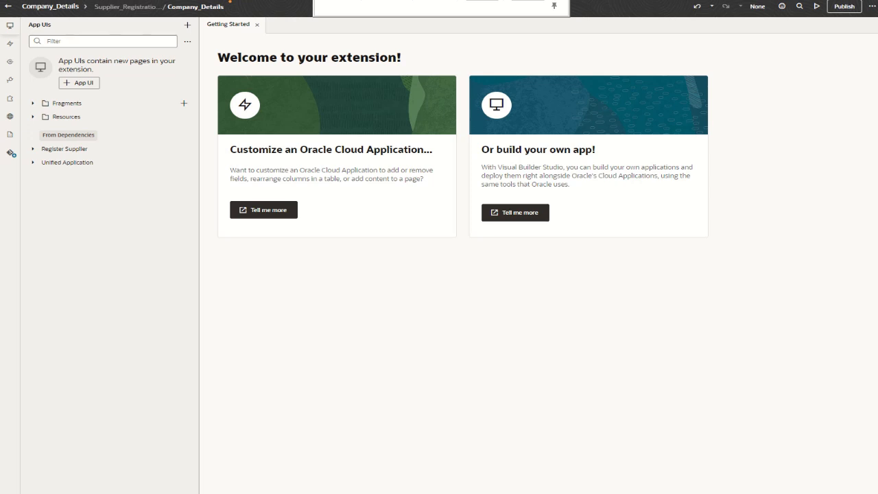
Open the business rules of the SupplierRegistration layout under Register Supplier.
{"action": "left_click", "coordinate": [10, 45]}
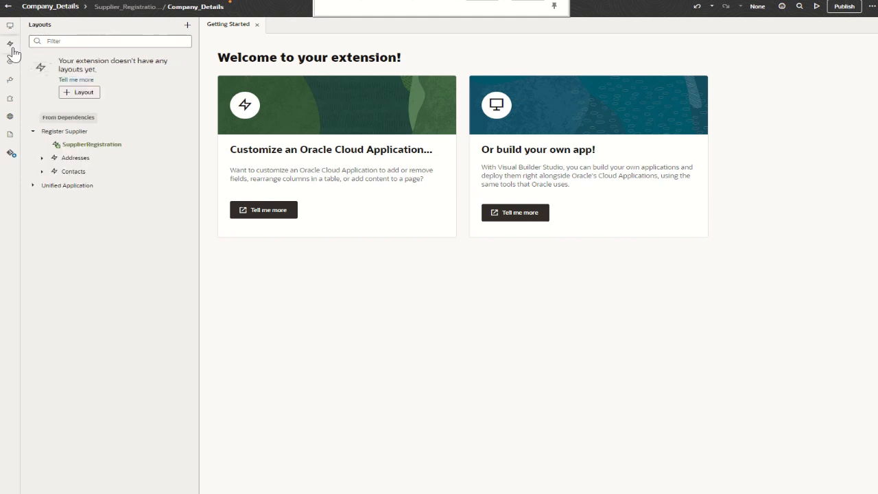
{"action": "left_click", "coordinate": [83, 145]}
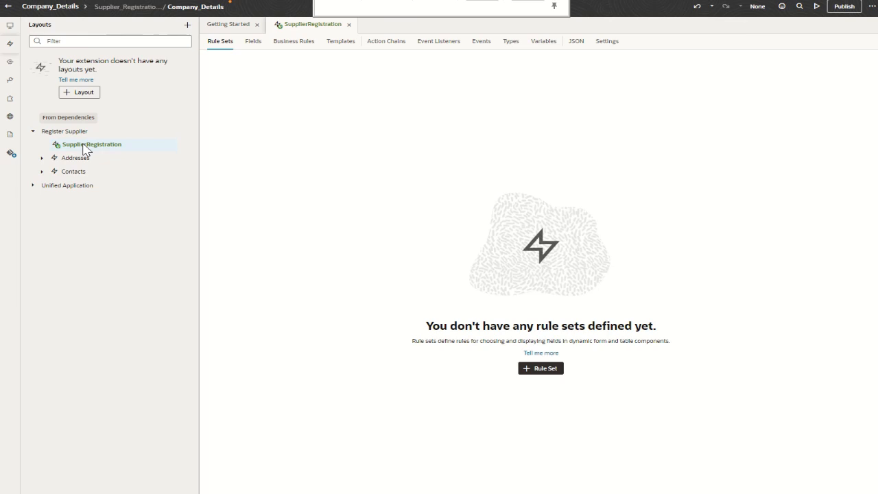
{"action": "left_click", "coordinate": [284, 48]}
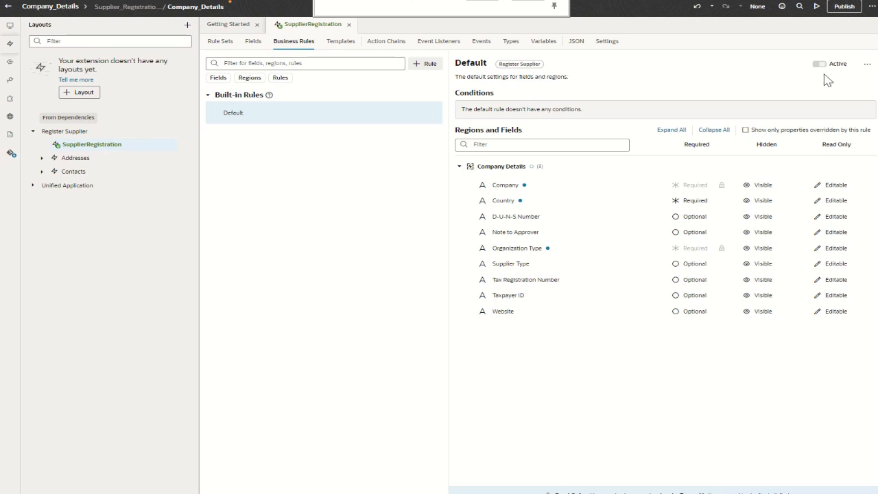
Duplicate the built-in Default rule as "Always apply" and leave it without any conditions.
{"action": "left_click", "coordinate": [867, 64]}
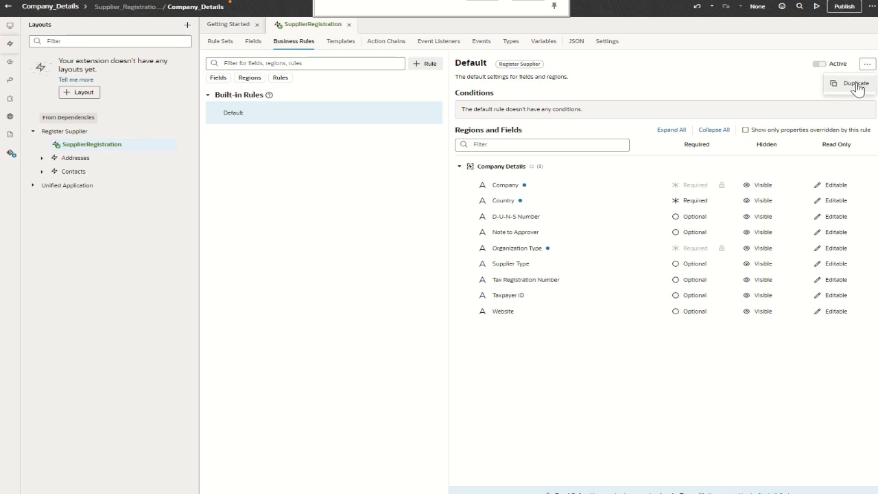
{"action": "left_click", "coordinate": [856, 84]}
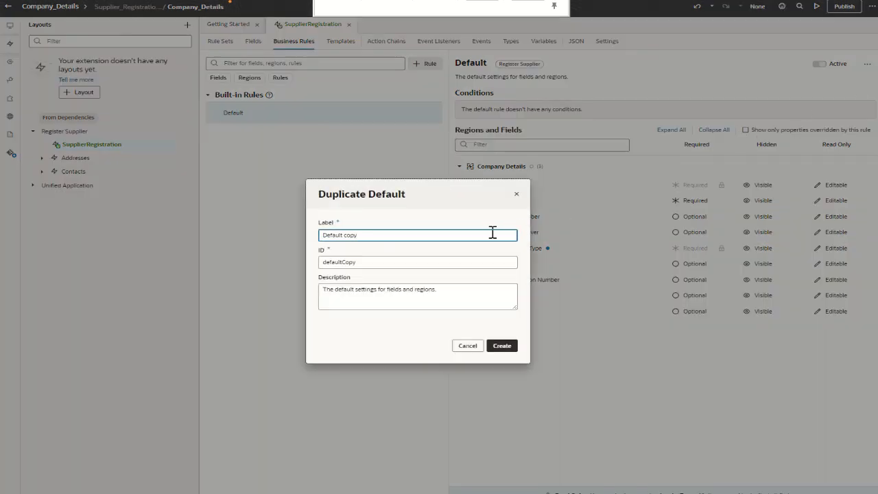
{"action": "type", "text": "Al"}
{"action": "key", "text": "BackSpace"}
{"action": "type", "text": "lways app"}
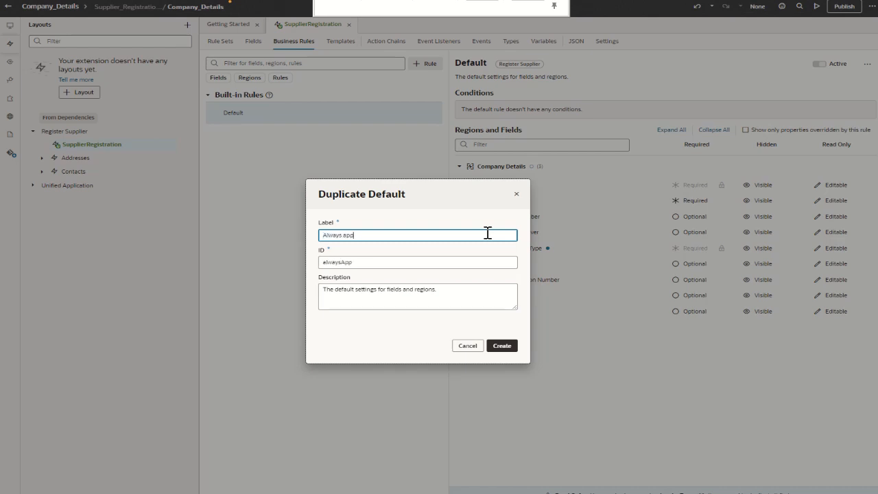
{"action": "type", "text": "ly"}
{"action": "left_click", "coordinate": [504, 347]}
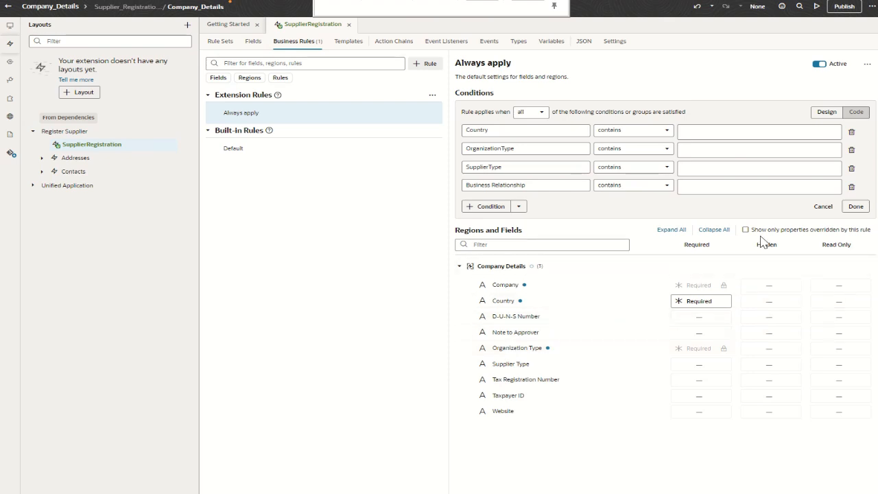
{"action": "left_click", "coordinate": [822, 207]}
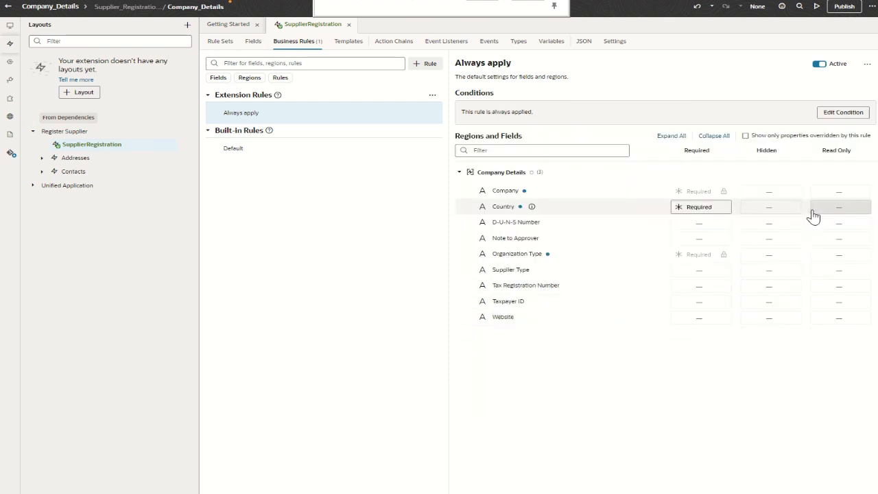
In the Always apply rule, set D-U-N-S Number to Hidden and Supplier Type to Required.
{"action": "left_click", "coordinate": [764, 227]}
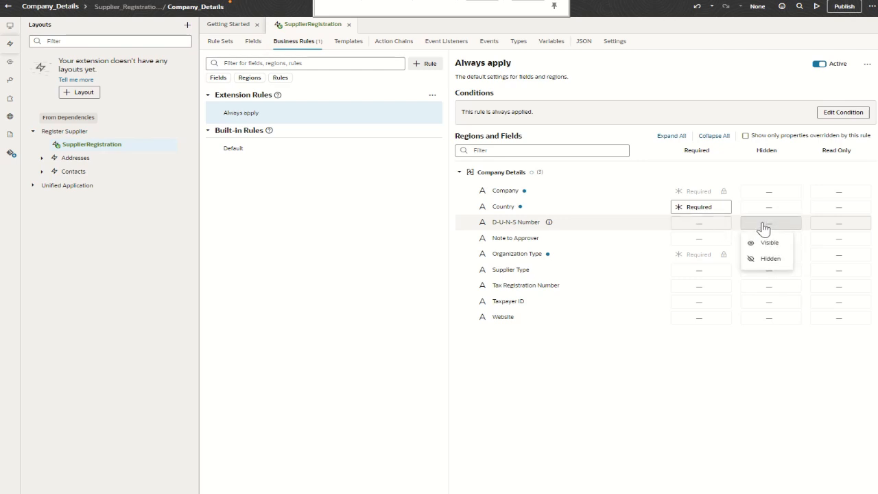
{"action": "left_click", "coordinate": [769, 260]}
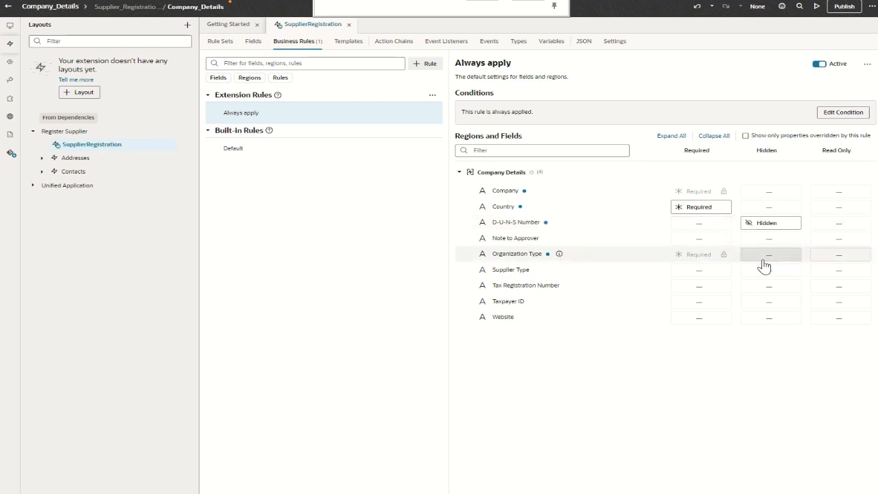
{"action": "left_click", "coordinate": [699, 274]}
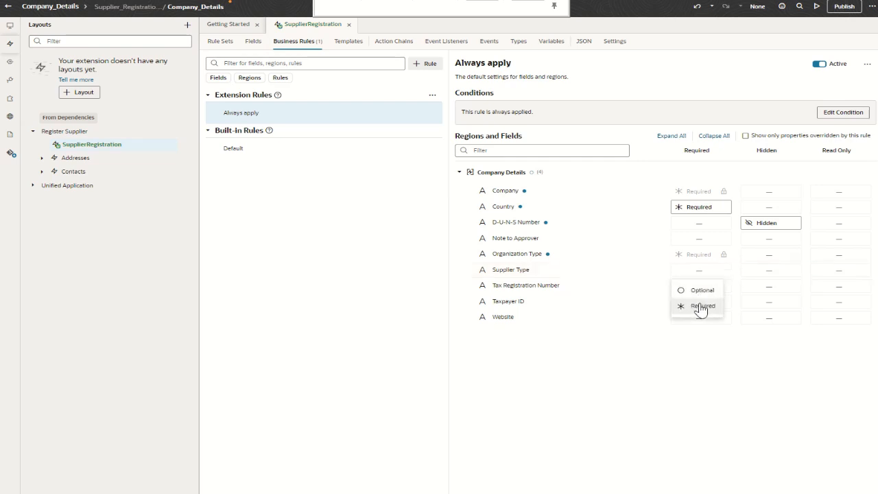
{"action": "left_click", "coordinate": [701, 307]}
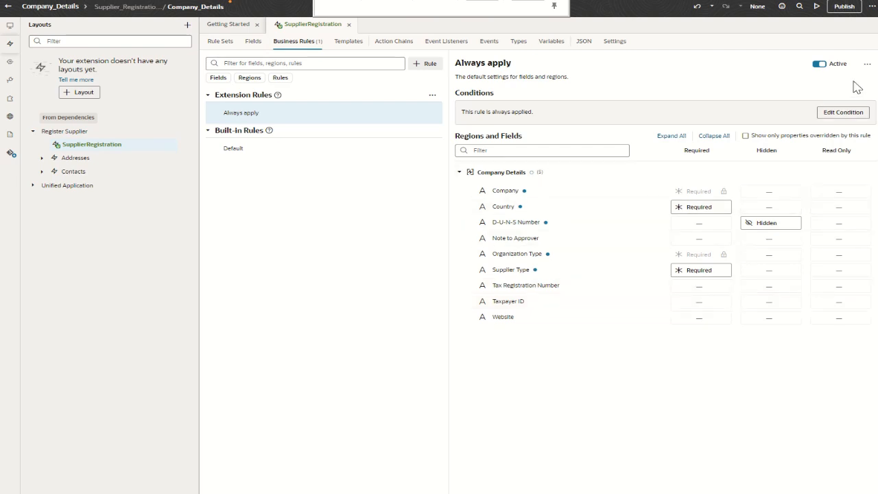
Duplicate the Always apply rule with the label "For United States".
{"action": "left_click", "coordinate": [867, 64]}
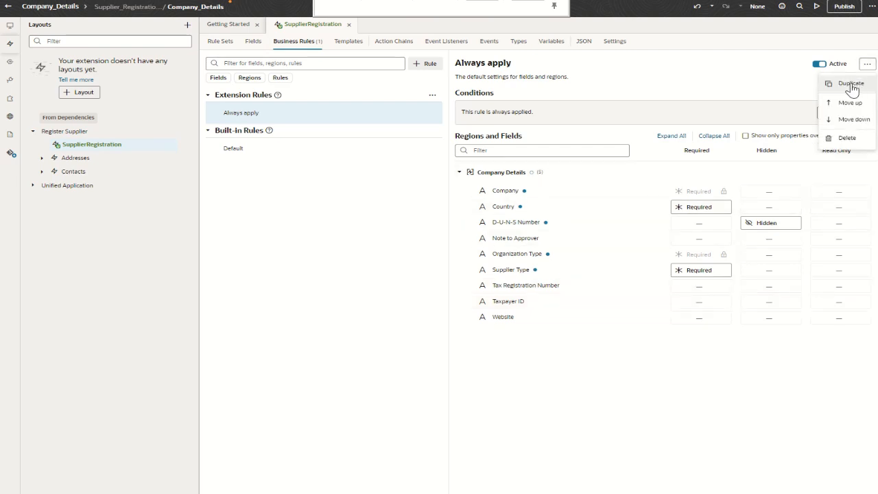
{"action": "left_click", "coordinate": [850, 83]}
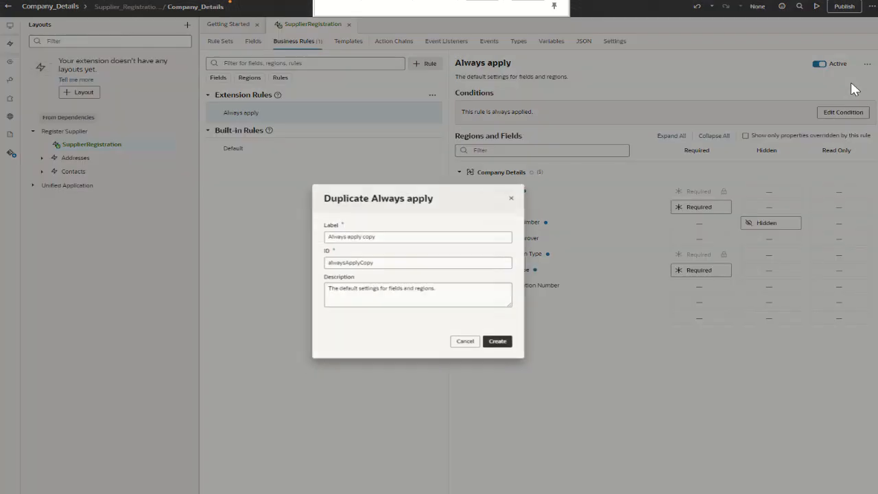
{"action": "triple_click", "coordinate": [406, 238]}
{"action": "type", "text": "For "}
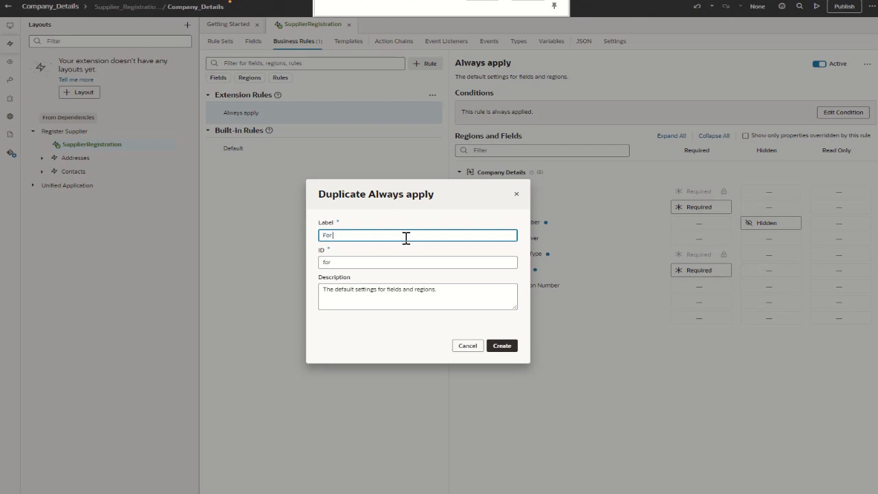
{"action": "type", "text": "United States"}
{"action": "left_click", "coordinate": [501, 345]}
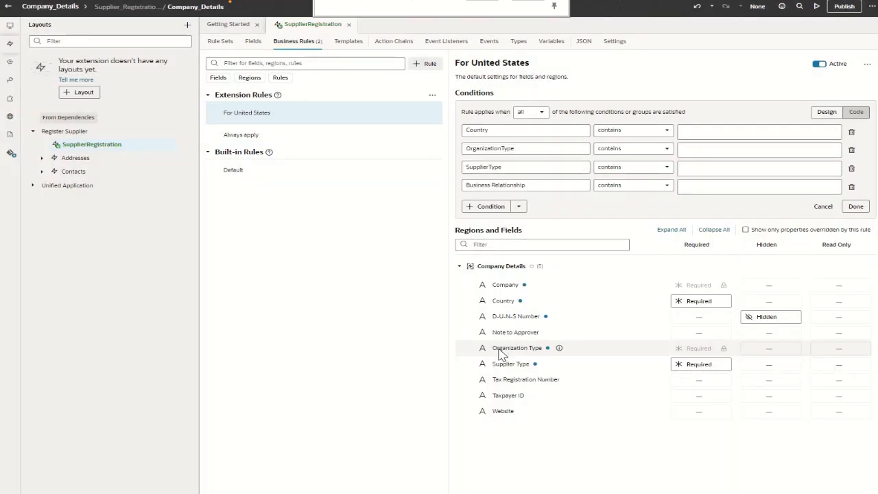
Set the For United States rule's condition to Country United States and make Taxpayer ID required.
{"action": "left_click", "coordinate": [691, 134]}
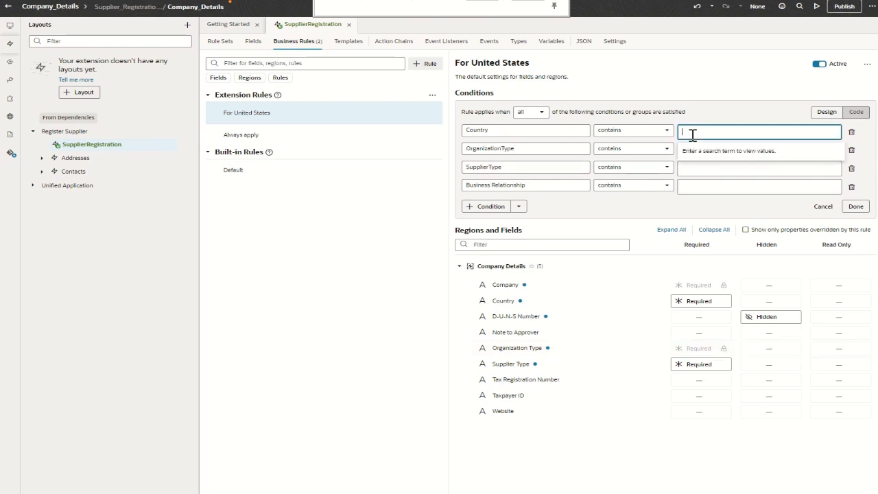
{"action": "type", "text": "United States"}
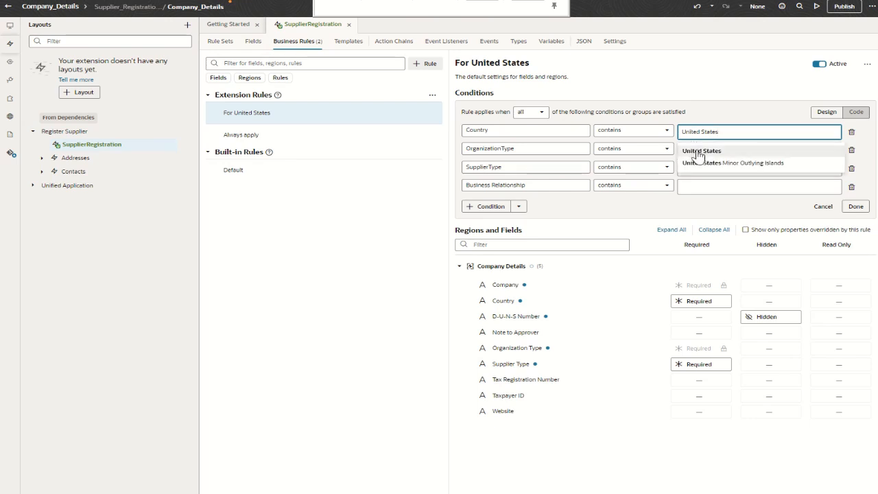
{"action": "left_click", "coordinate": [699, 150]}
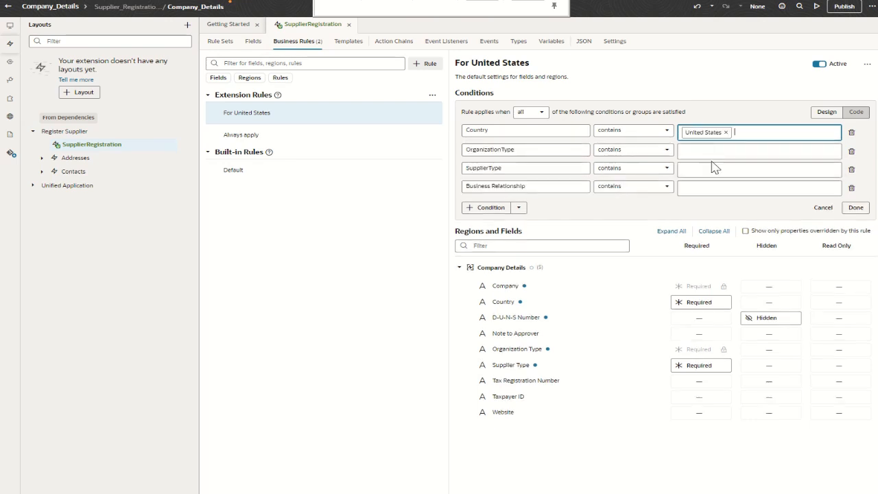
{"action": "left_click", "coordinate": [856, 206]}
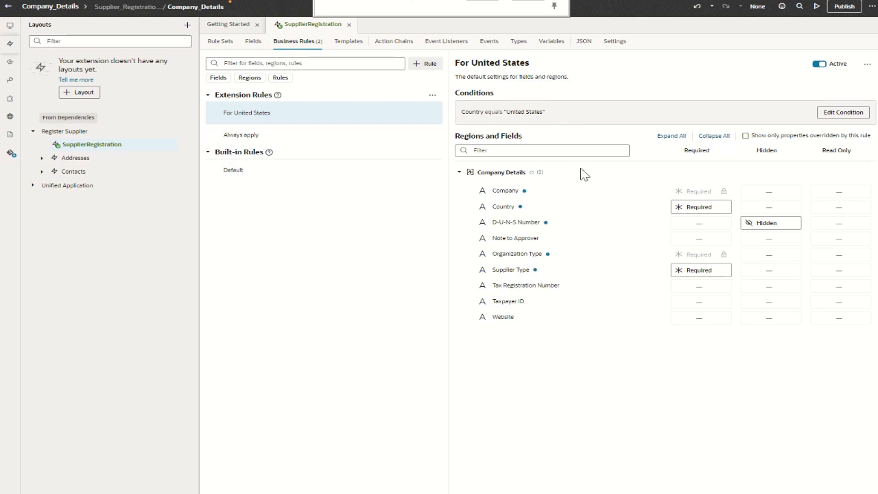
{"action": "left_click", "coordinate": [689, 309]}
{"action": "left_click", "coordinate": [700, 339]}
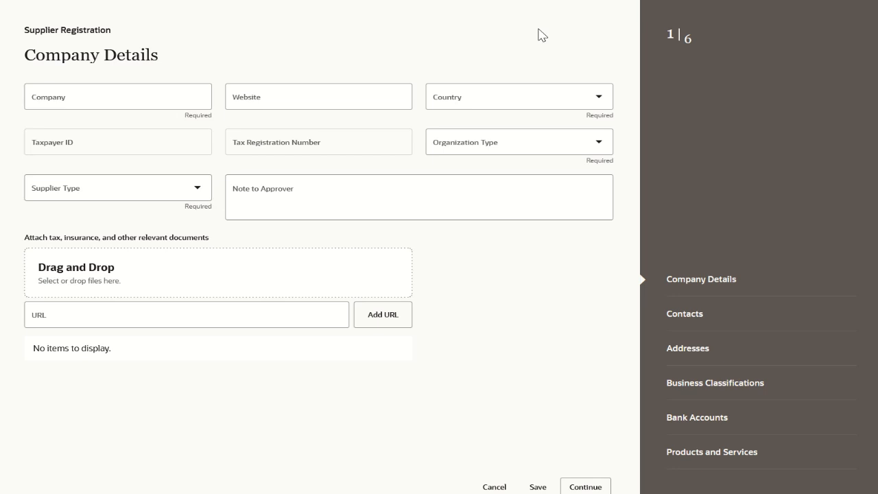
In the Supplier Registration form, check the Supplier Type requirement, select United States as Country, and check the Taxpayer ID requirement.
{"action": "double_click", "coordinate": [202, 207]}
{"action": "left_click", "coordinate": [458, 102]}
{"action": "type", "text": "united s"}
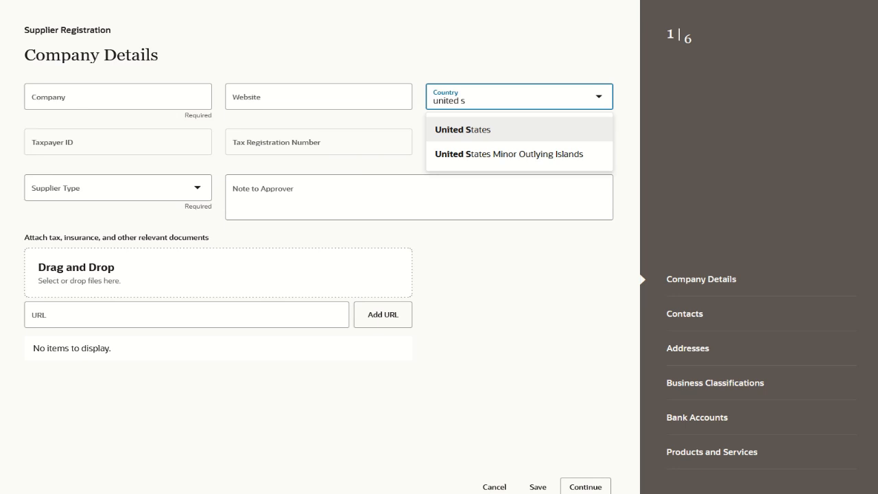
{"action": "key", "text": "Return"}
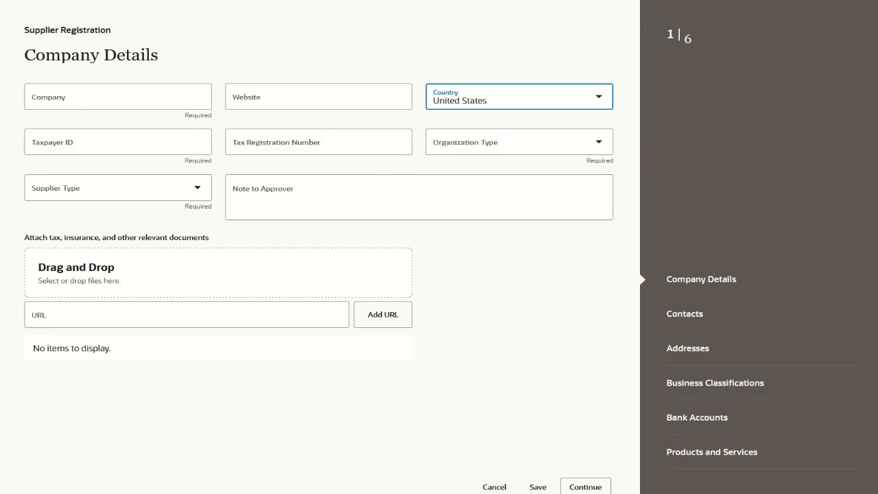
{"action": "double_click", "coordinate": [205, 162]}
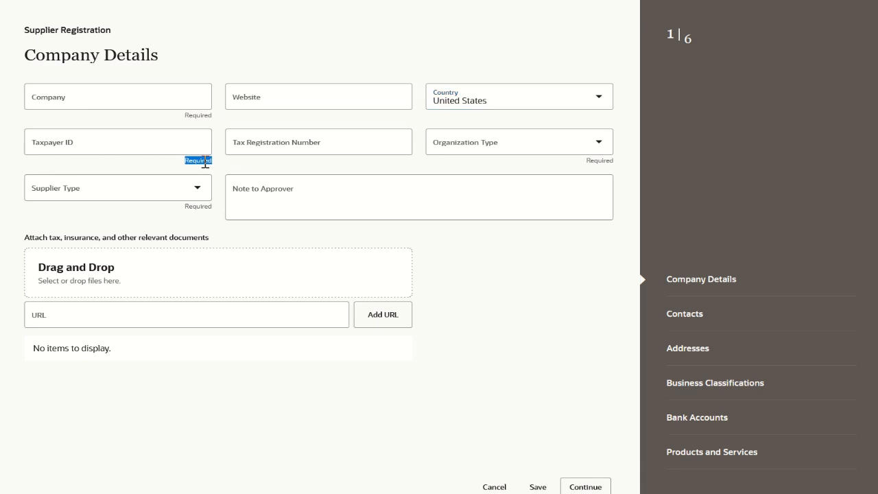